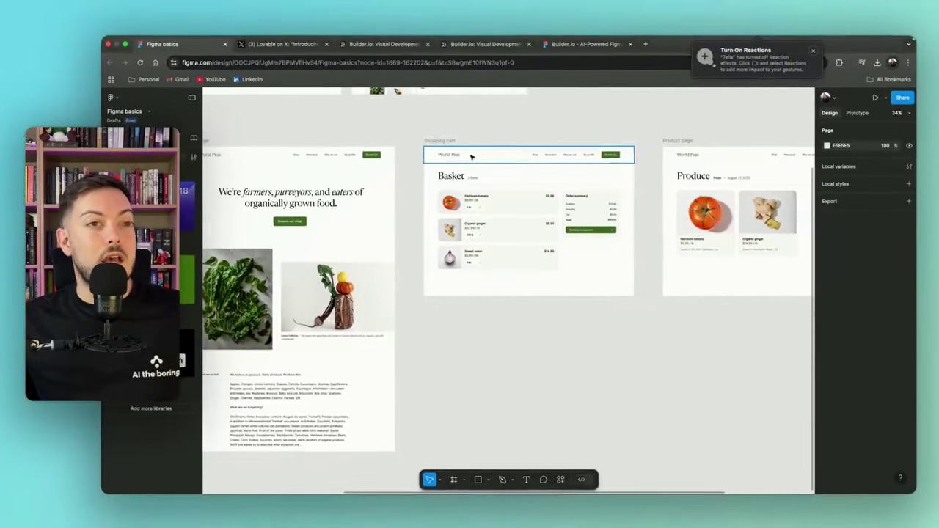
# Select the Basket header frame, then the Heirloom tomato item row to inspect its frame properties
pyautogui.click(497, 190)
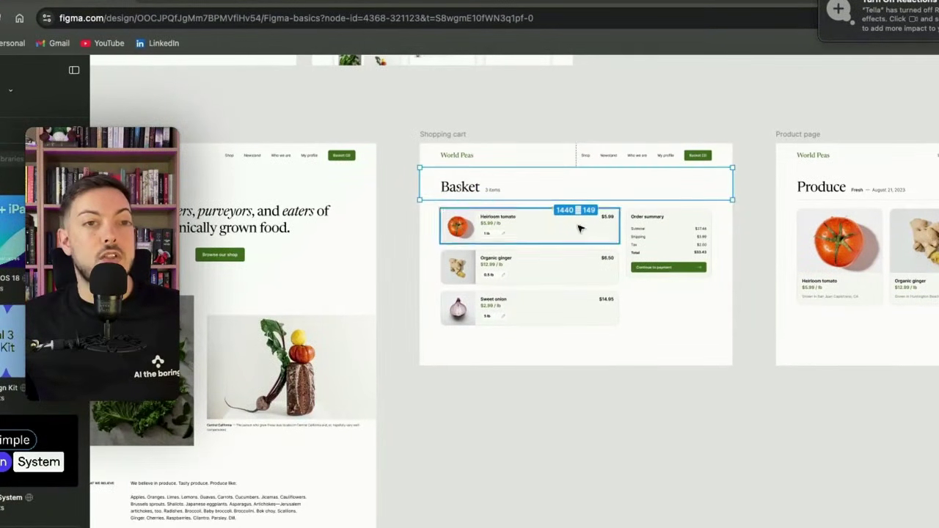
pyautogui.click(514, 235)
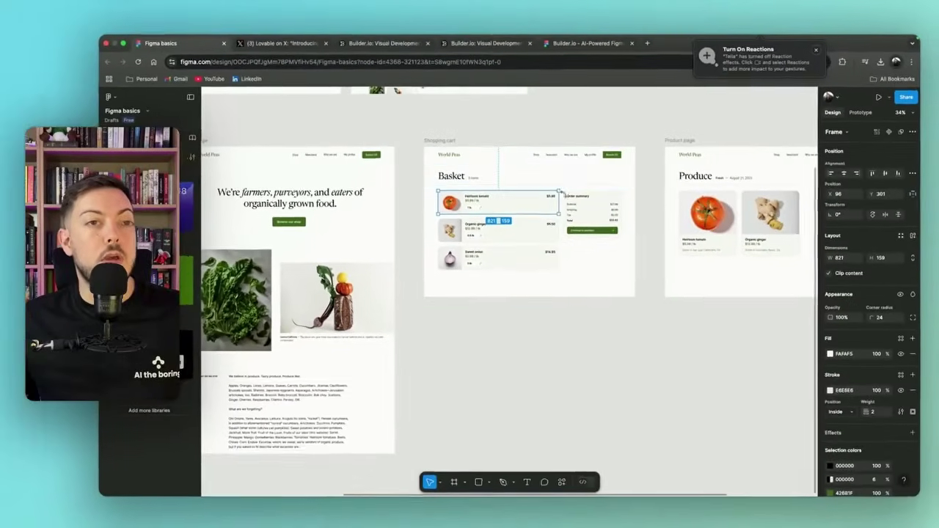
# Clear the canvas selection and collapse the left assets sidebar to widen the canvas
pyautogui.click(665, 339)
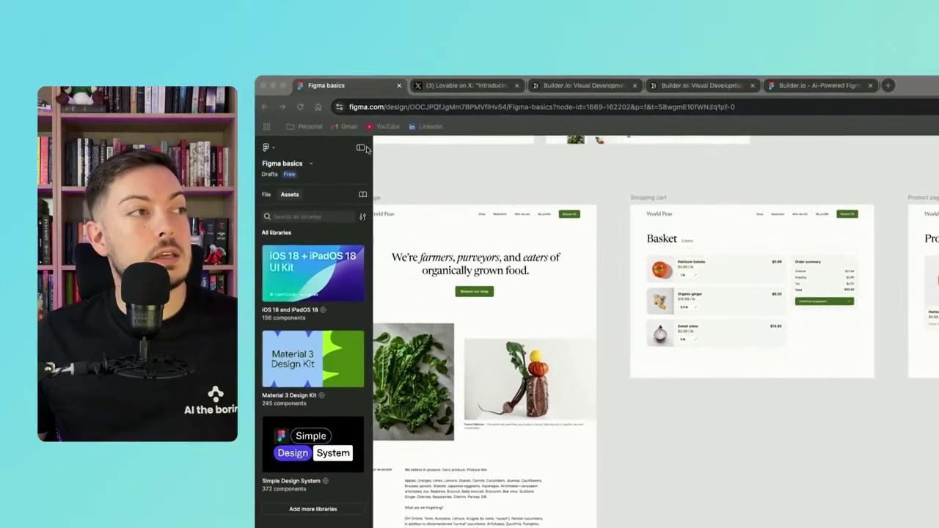
pyautogui.click(361, 148)
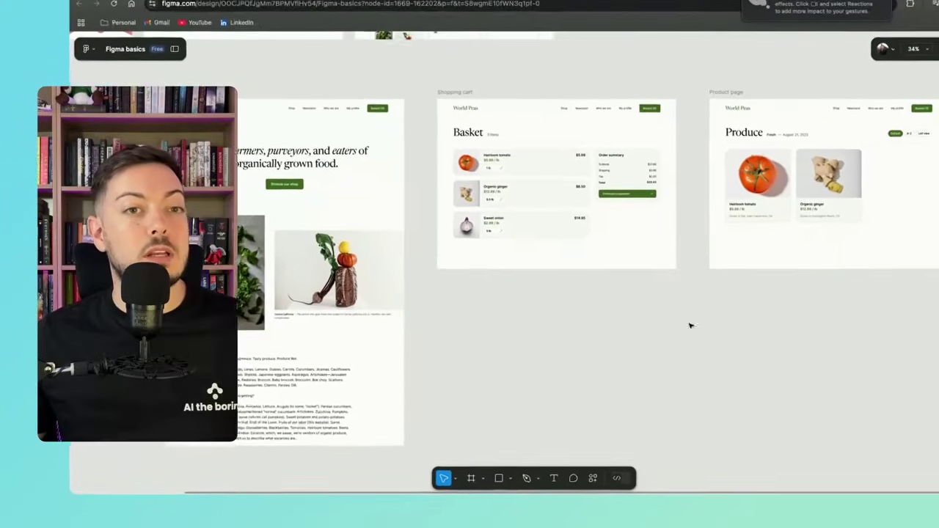
pyautogui.moveTo(854, 346); pyautogui.dragTo(745, 348)
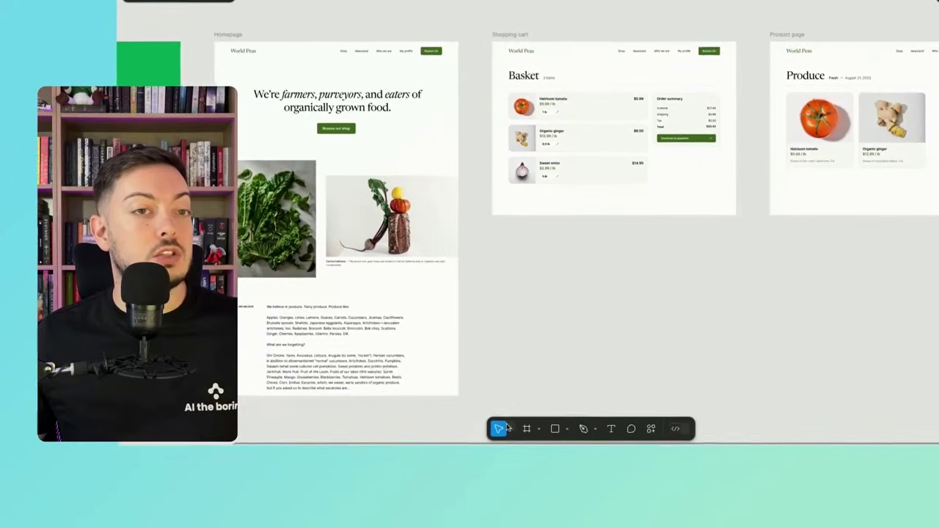
# Pan with the Hand tool so Homepage, Shopping cart and Product page sit side by side
pyautogui.click(449, 482)
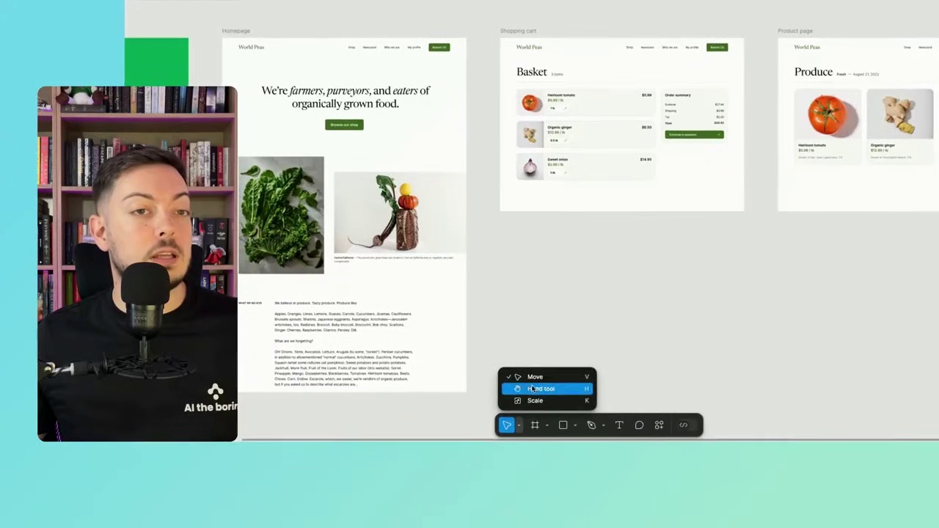
pyautogui.click(534, 389)
pyautogui.moveTo(719, 321); pyautogui.dragTo(541, 340)
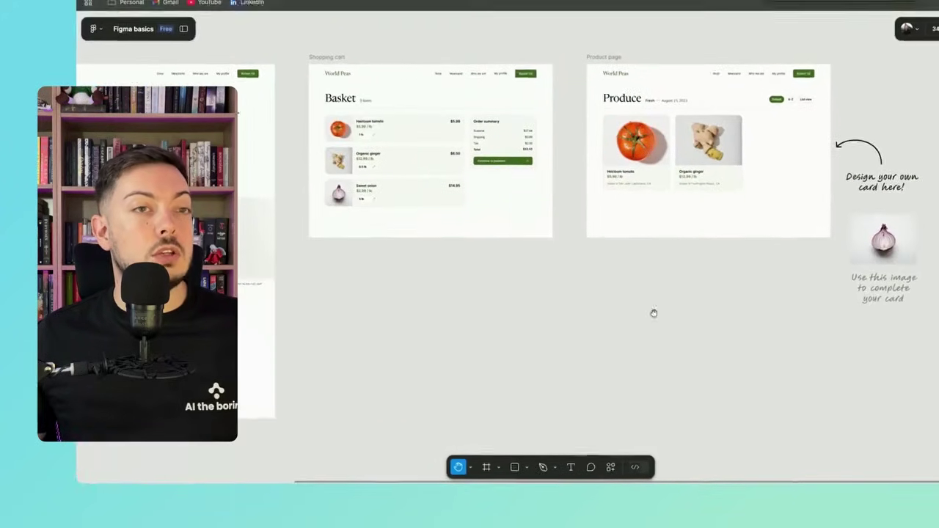
pyautogui.moveTo(653, 313); pyautogui.dragTo(533, 301)
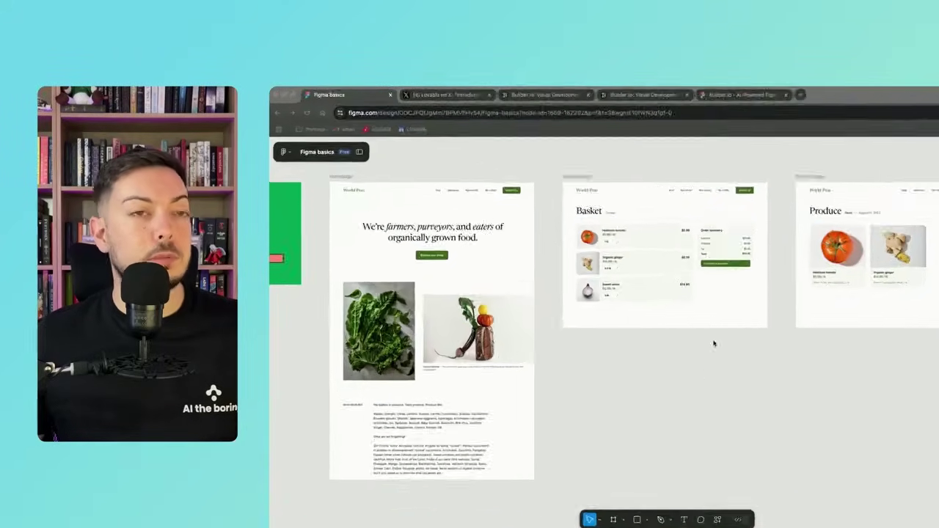
pyautogui.hotkey('ctrl', 'Tab')
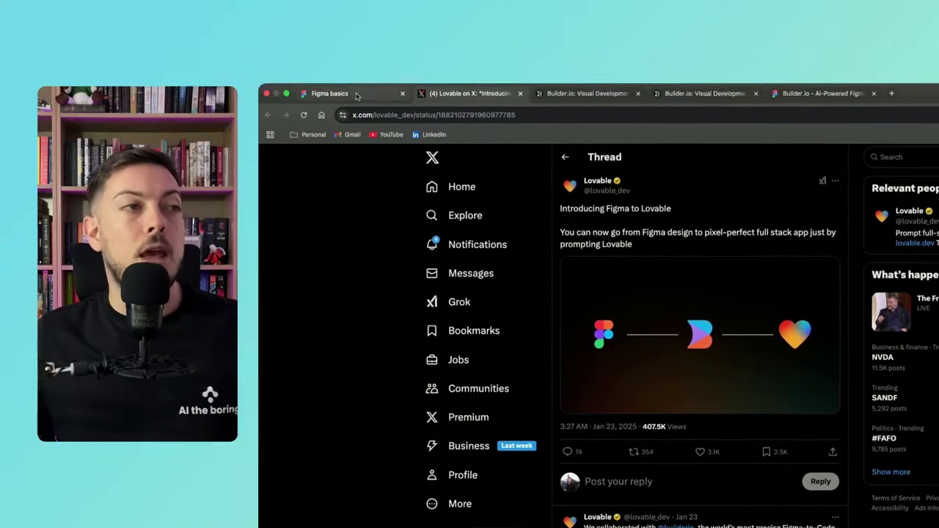
# View Lovable's Figma to Lovable announcement on X, then return to the Figma basics file
pyautogui.press('super+1')
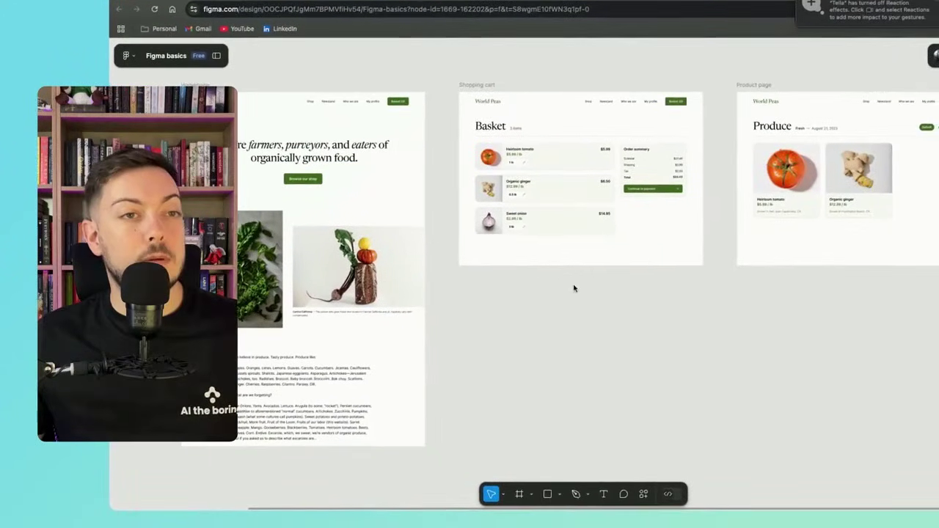
# Select the Sweet onion and Heirloom tomato rows, deselect, and bring up the actions search
pyautogui.click(625, 245)
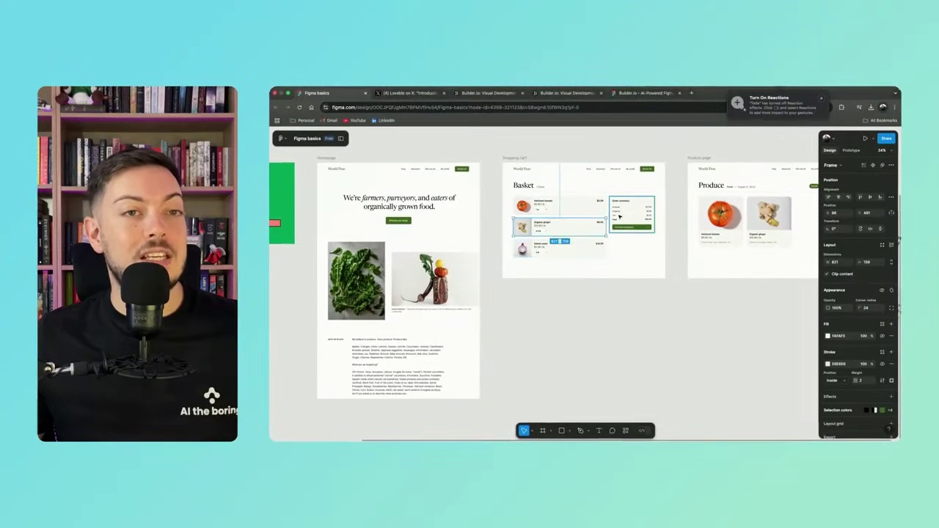
pyautogui.click(589, 207)
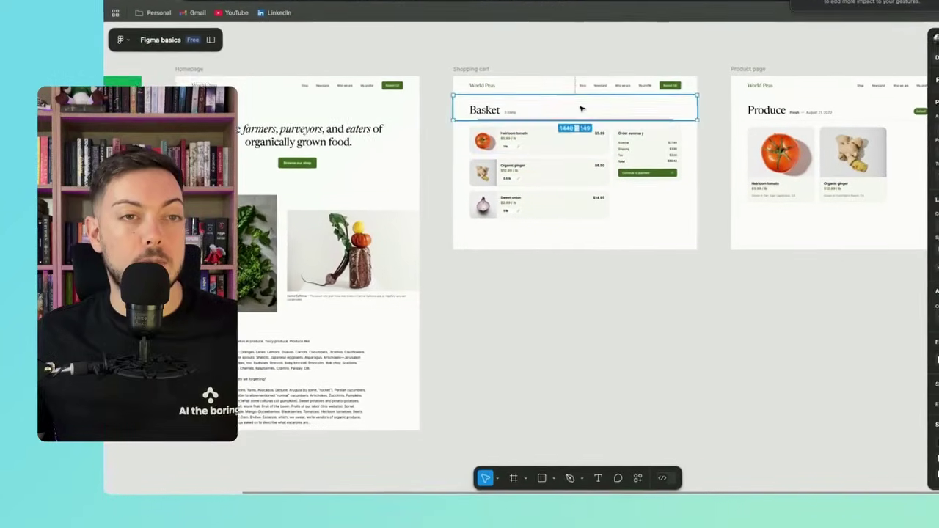
pyautogui.click(631, 352)
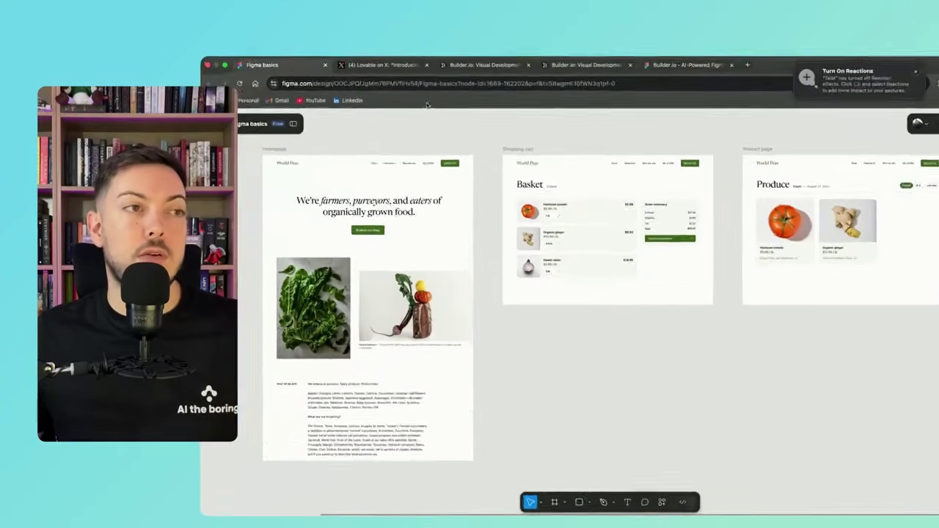
pyautogui.click(488, 93)
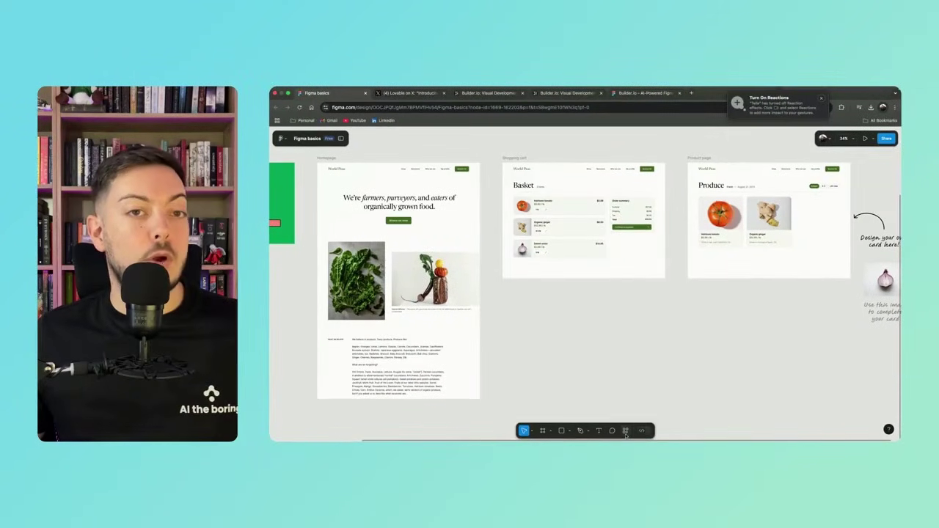
pyautogui.click(625, 431)
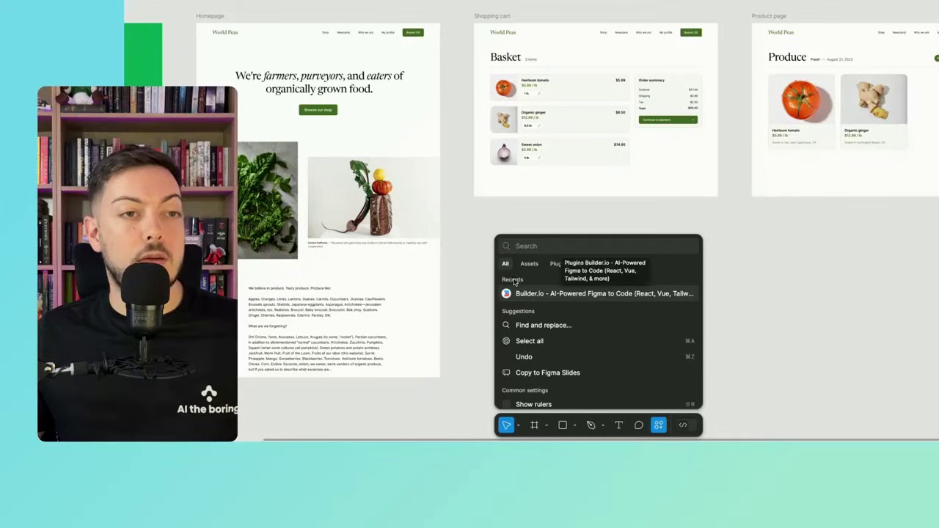
pyautogui.click(471, 251)
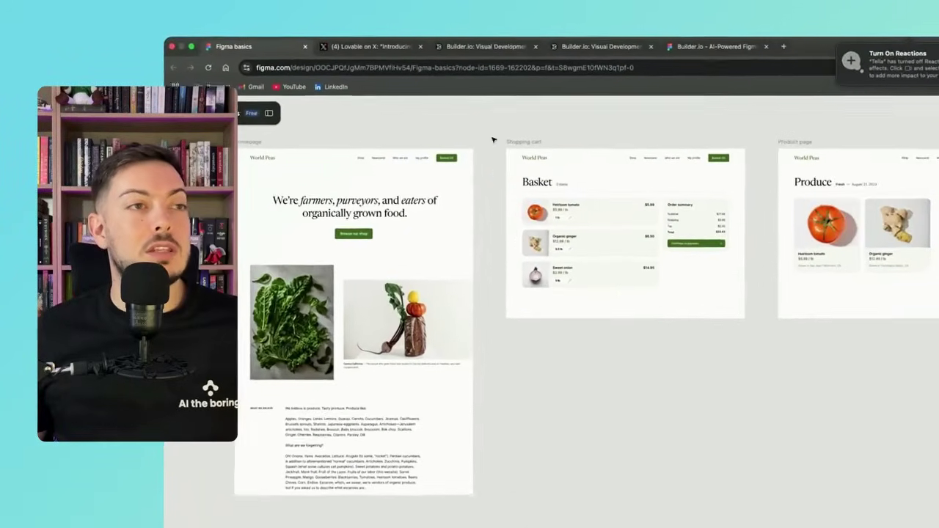
# Select the Shopping cart frame and launch the Builder.io Figma to Code plugin from Actions
pyautogui.moveTo(496, 152); pyautogui.dragTo(765, 330)
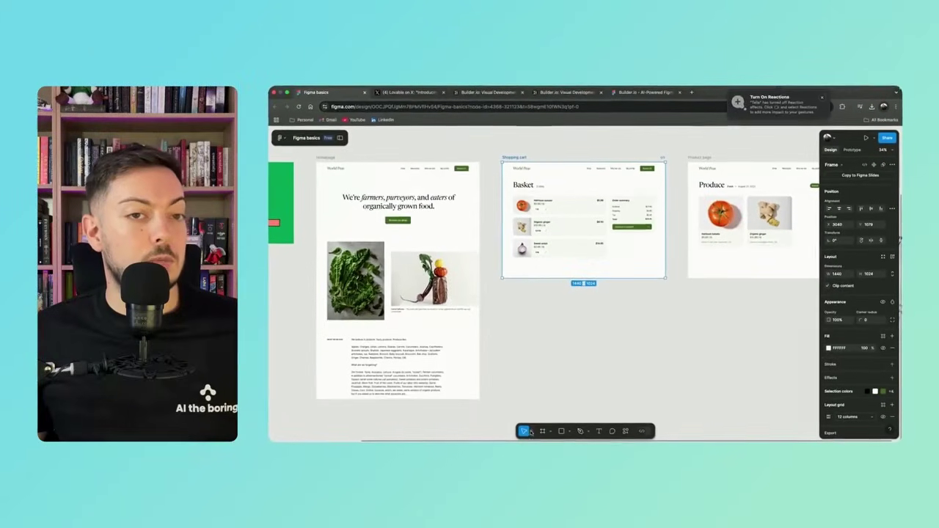
pyautogui.click(531, 432)
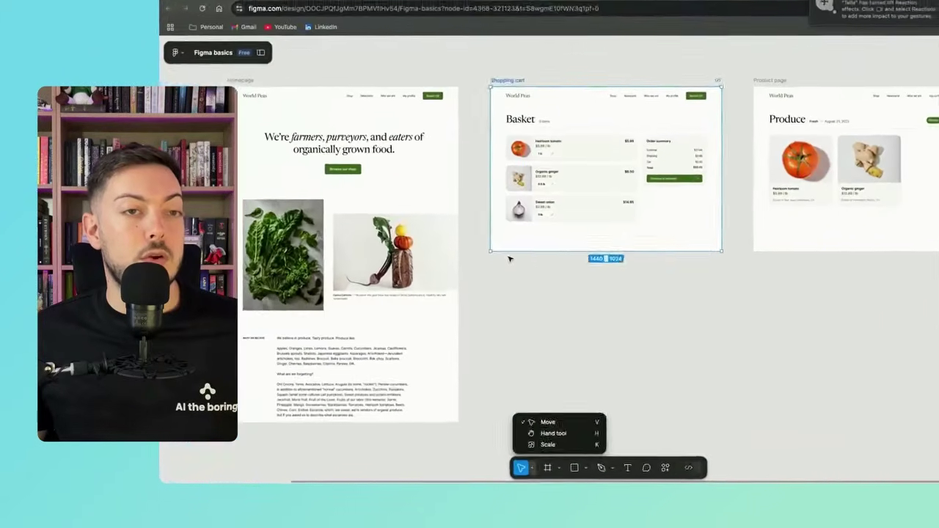
pyautogui.click(497, 295)
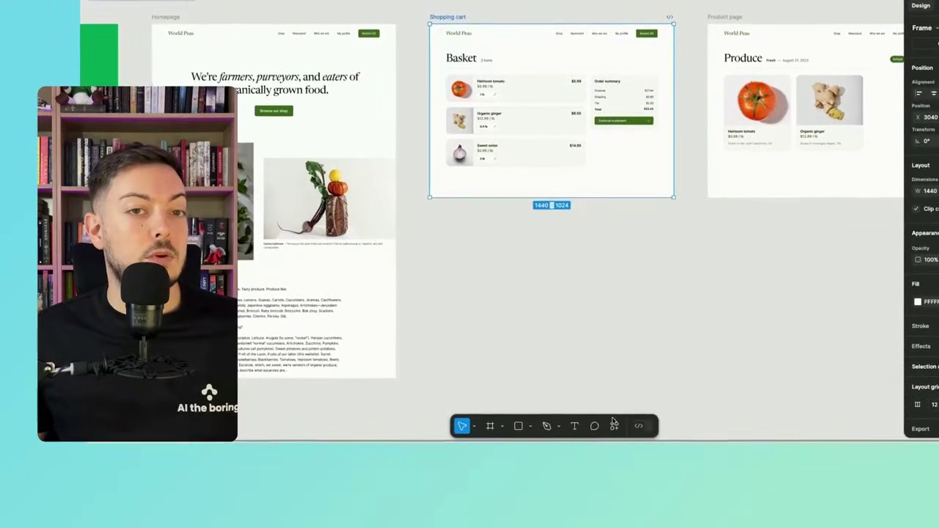
pyautogui.click(636, 526)
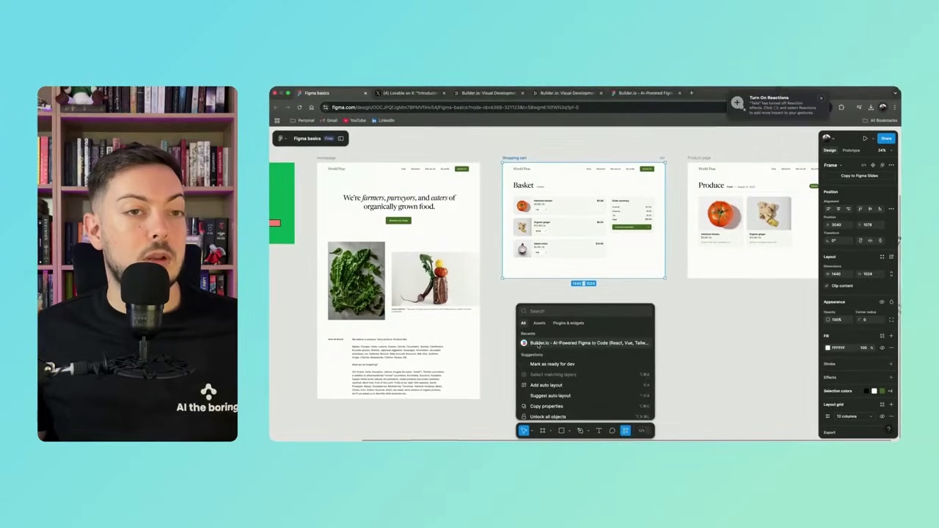
pyautogui.click(539, 343)
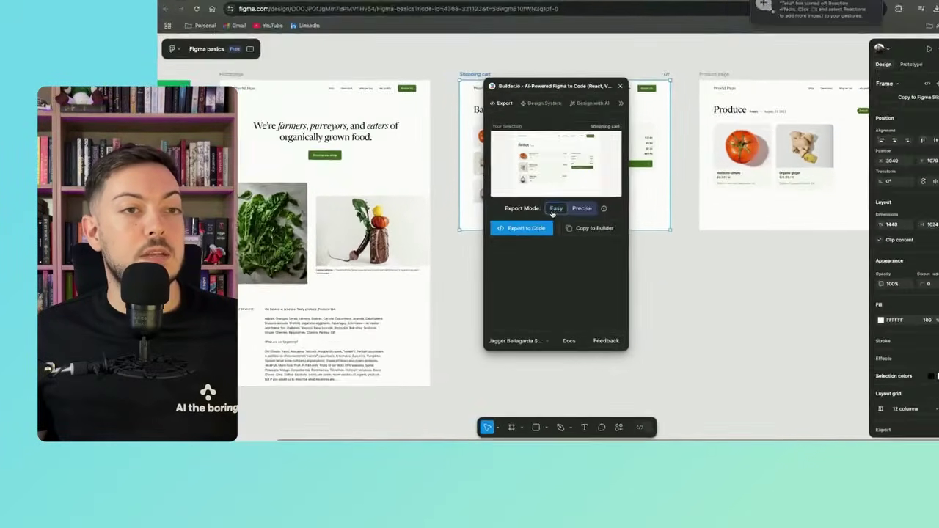
# Choose Builder.io's Easy export mode and convert the Shopping cart frame to code
pyautogui.moveTo(597, 262)
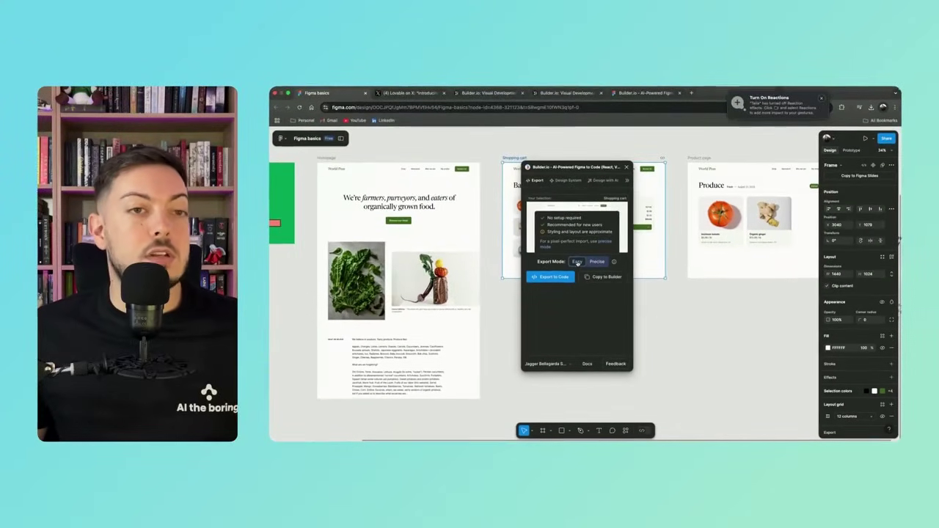
pyautogui.click(577, 261)
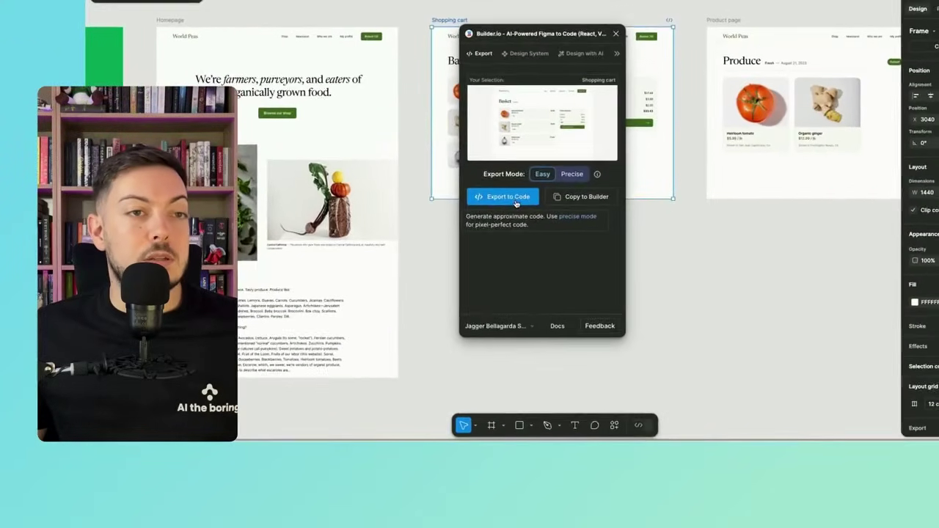
pyautogui.click(508, 196)
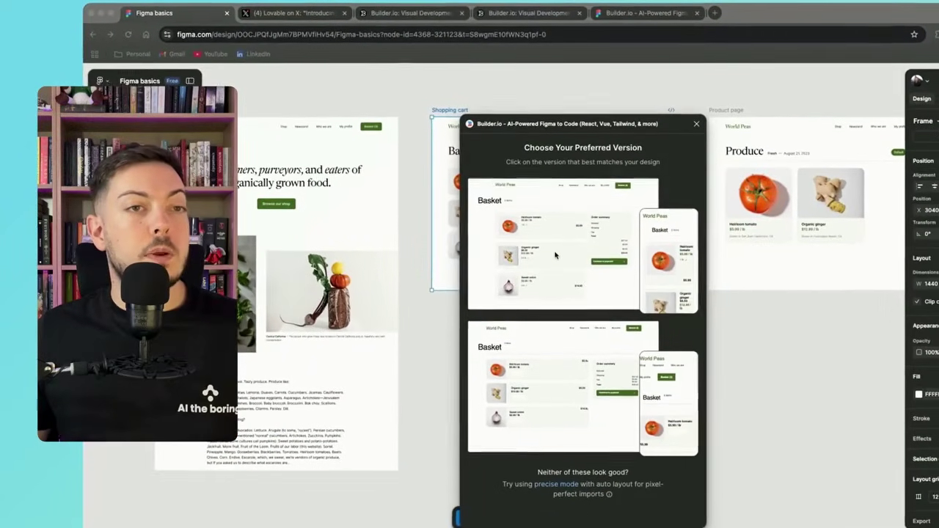
# Review the generated mobile previews and choose the first Basket version
pyautogui.scroll(-3, 664, 264)
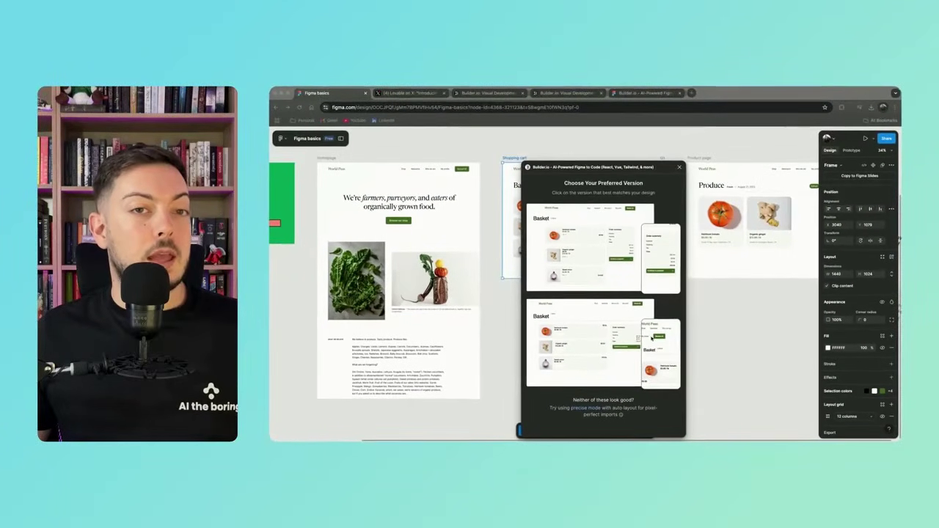
pyautogui.scroll(-2, 653, 341)
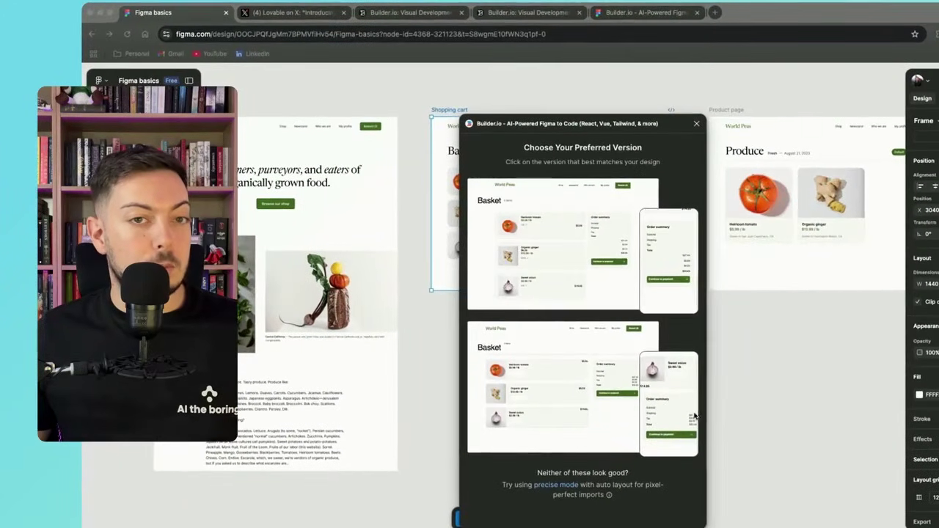
pyautogui.scroll(2, 667, 409)
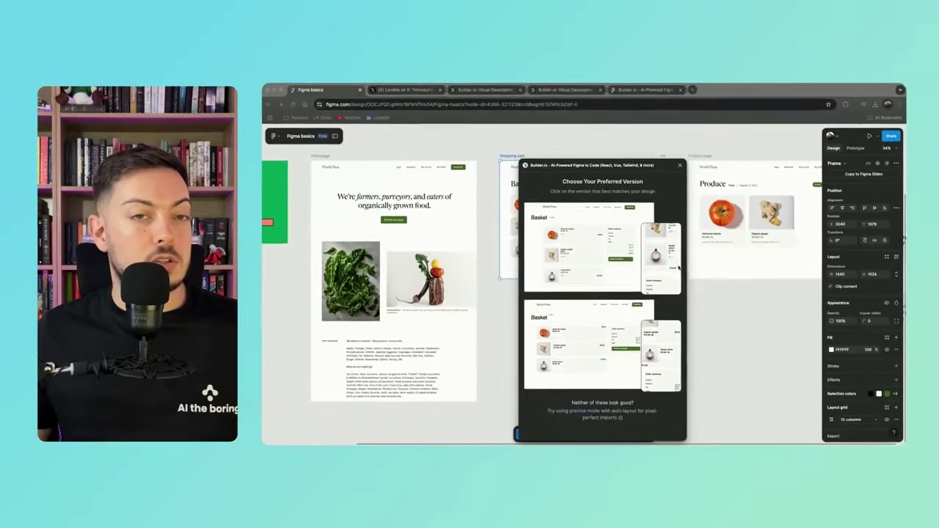
pyautogui.scroll(3, 655, 220)
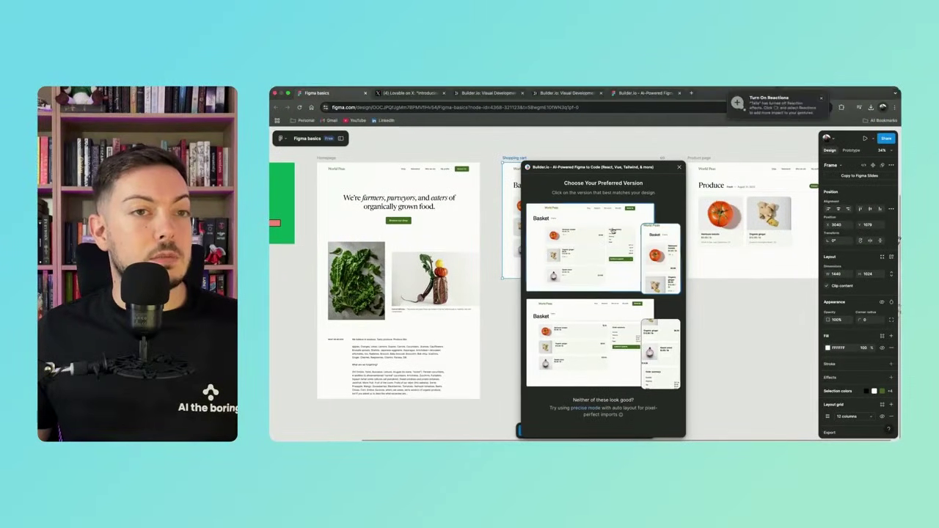
pyautogui.click(613, 237)
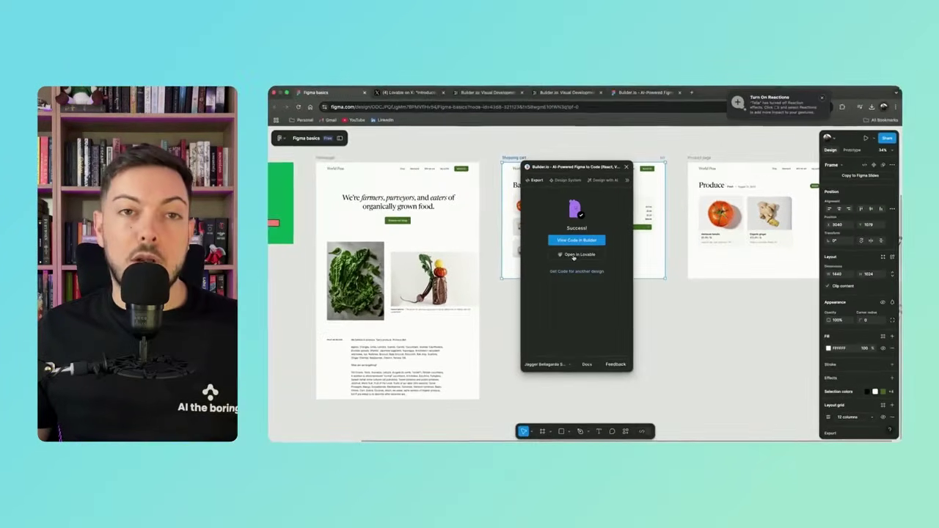
# Open the generated Basket code in a new Lovable project
pyautogui.click(573, 255)
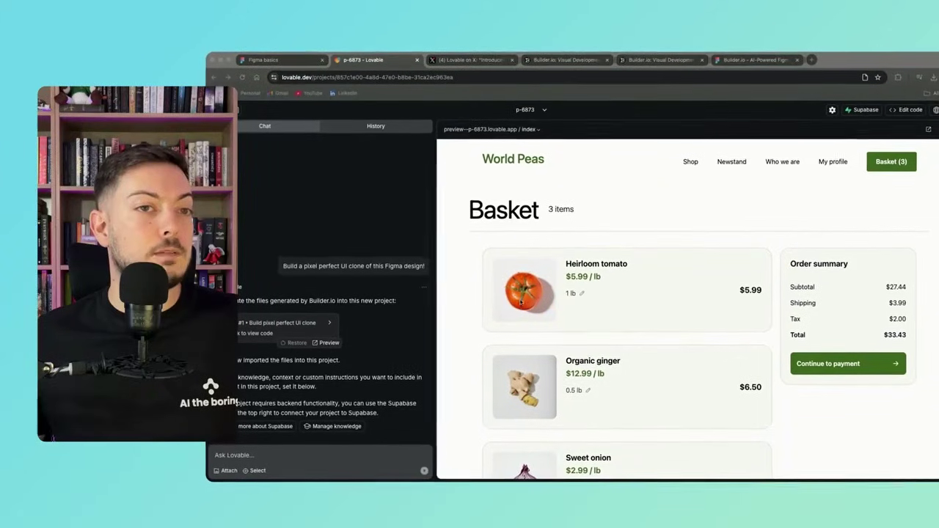
pyautogui.scroll(-3, 528, 220)
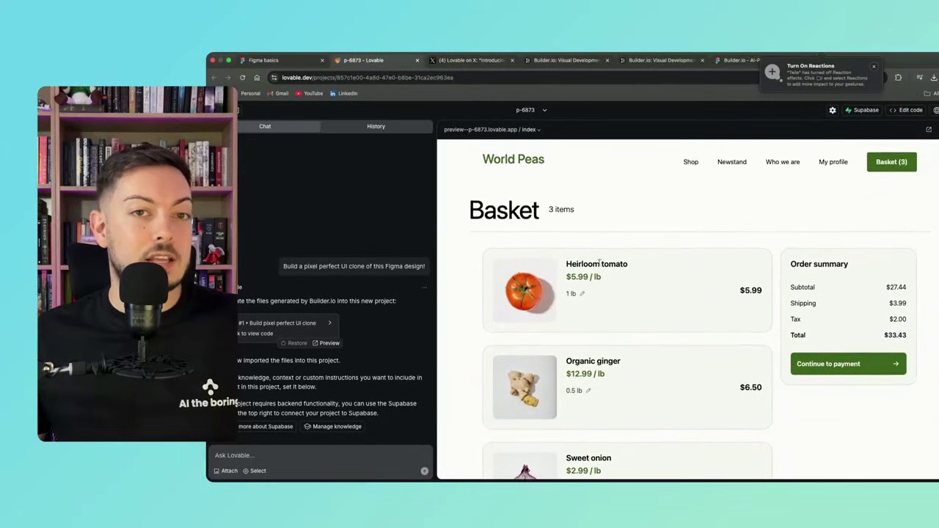
pyautogui.scroll(3, 613, 264)
pyautogui.scroll(-3, 614, 265)
pyautogui.scroll(3, 660, 220)
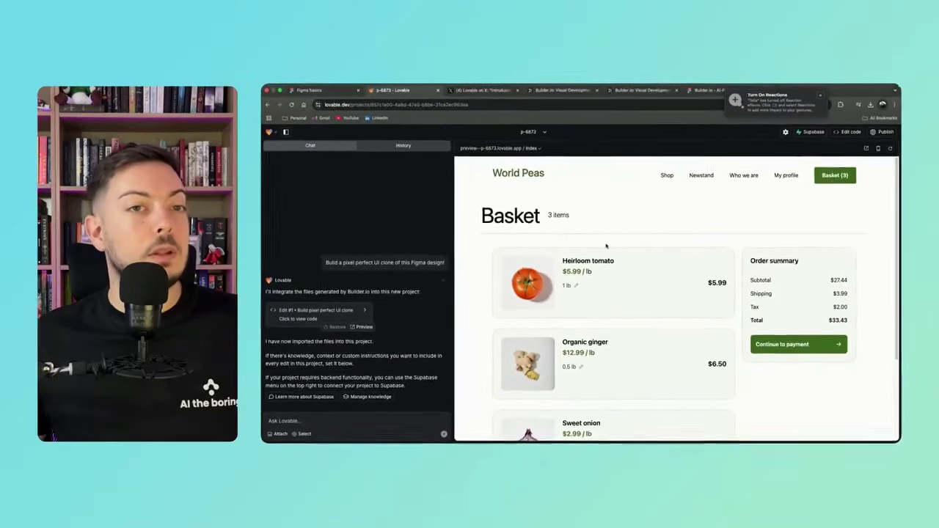
pyautogui.scroll(-2, 462, 259)
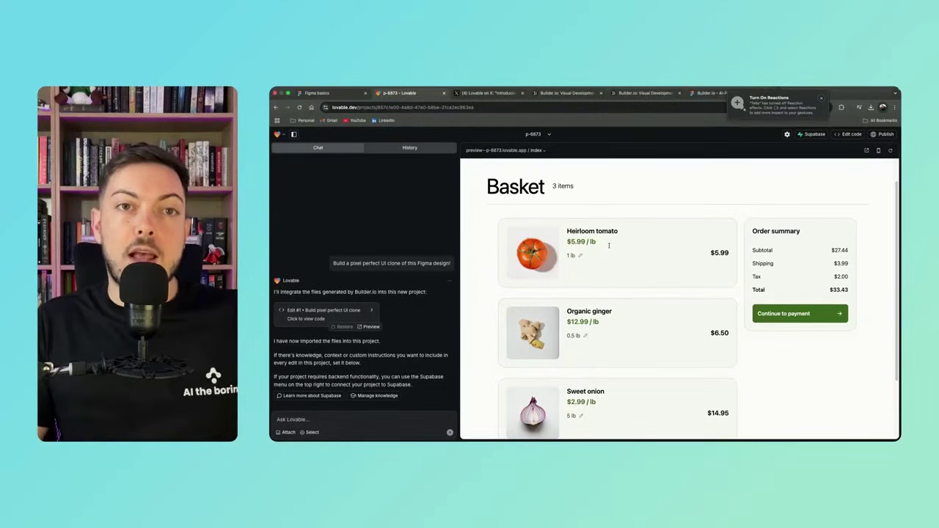
pyautogui.scroll(-2, 619, 246)
pyautogui.scroll(3, 608, 228)
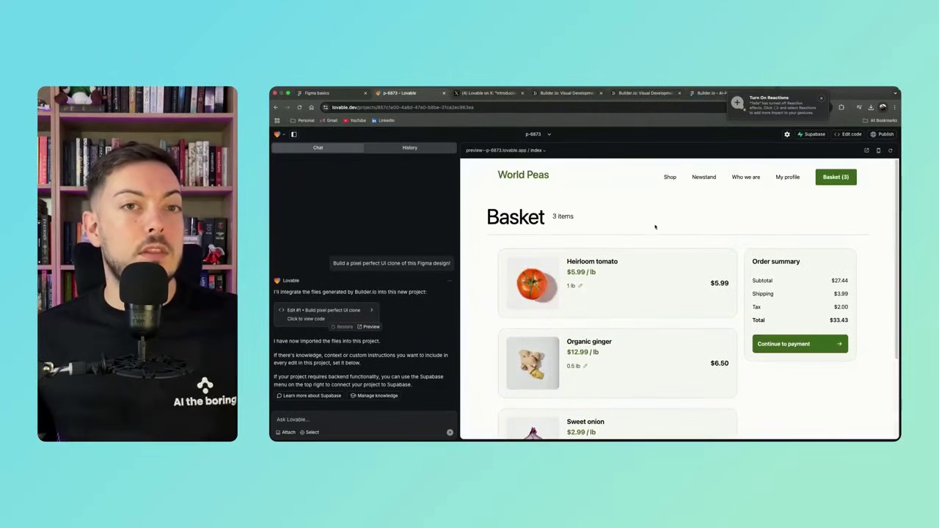